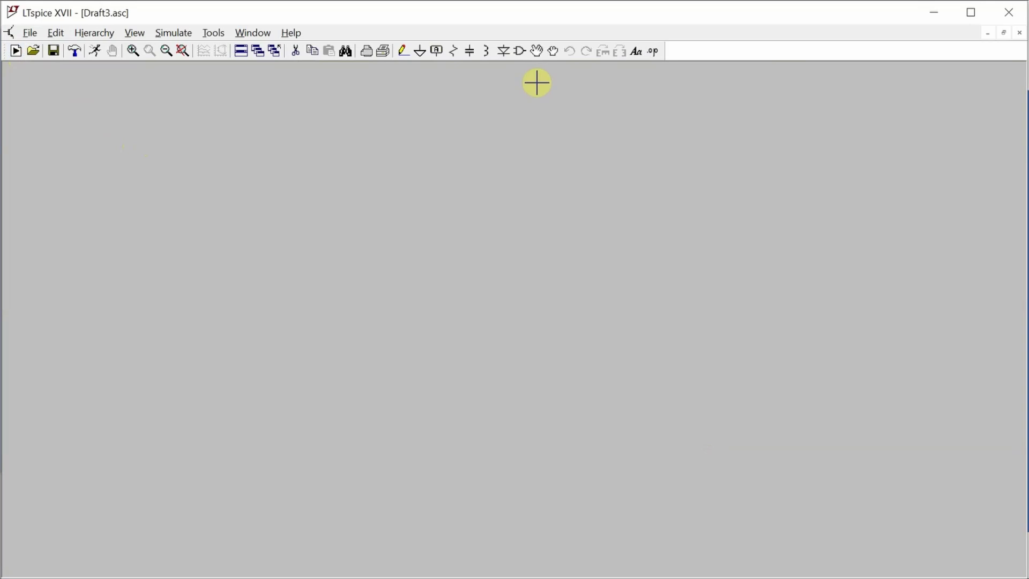
Place voltage source V1, resistor R1 to its right and inductor L1 below R1
key(F2)
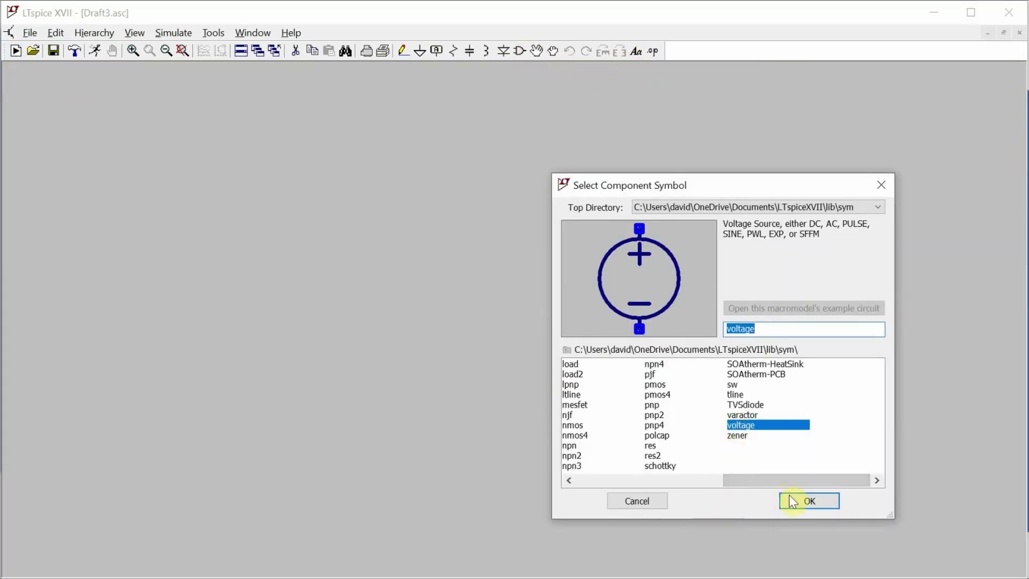
click(812, 502)
click(267, 289)
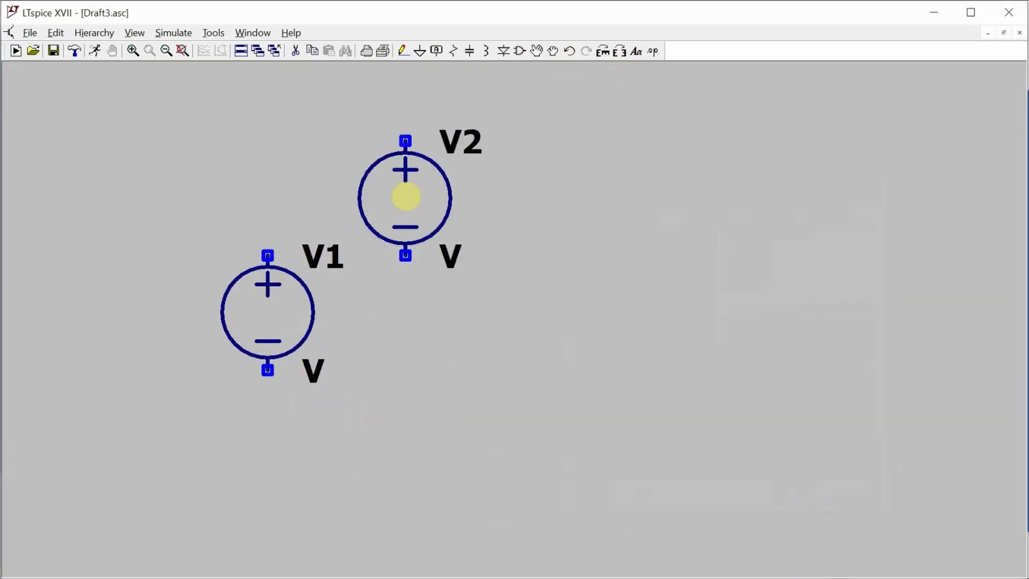
key(Escape)
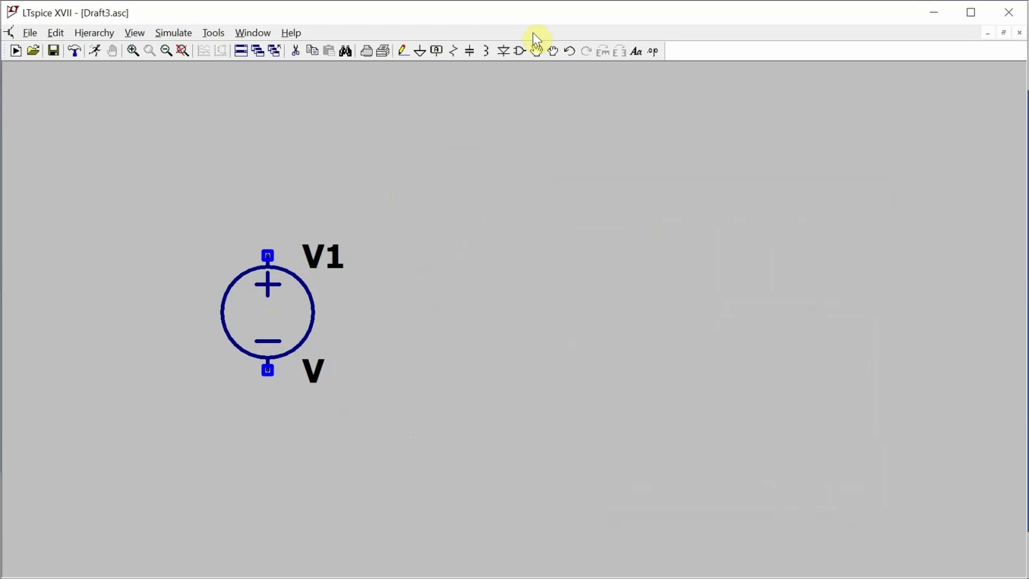
click(453, 51)
click(584, 216)
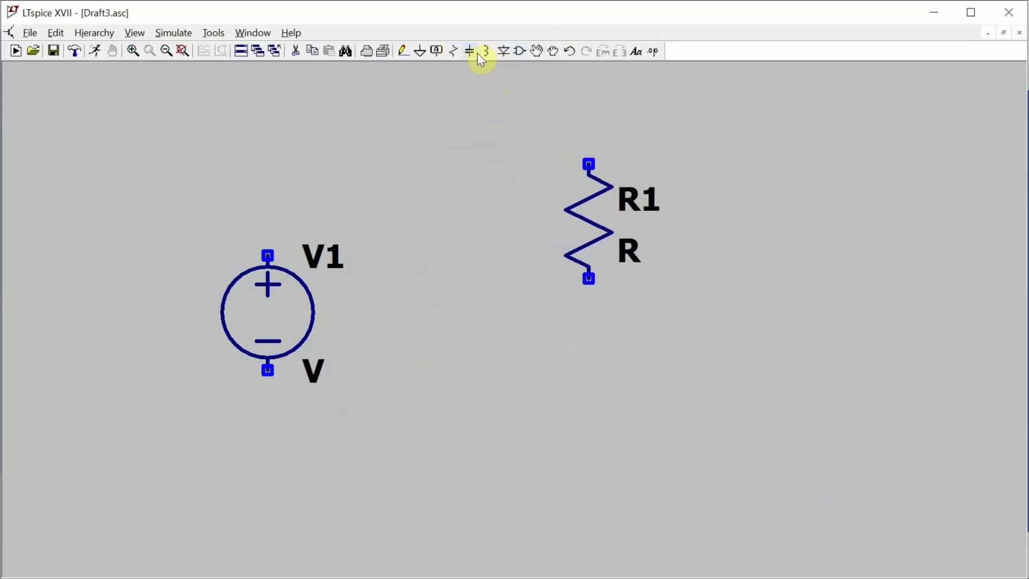
click(486, 51)
click(584, 366)
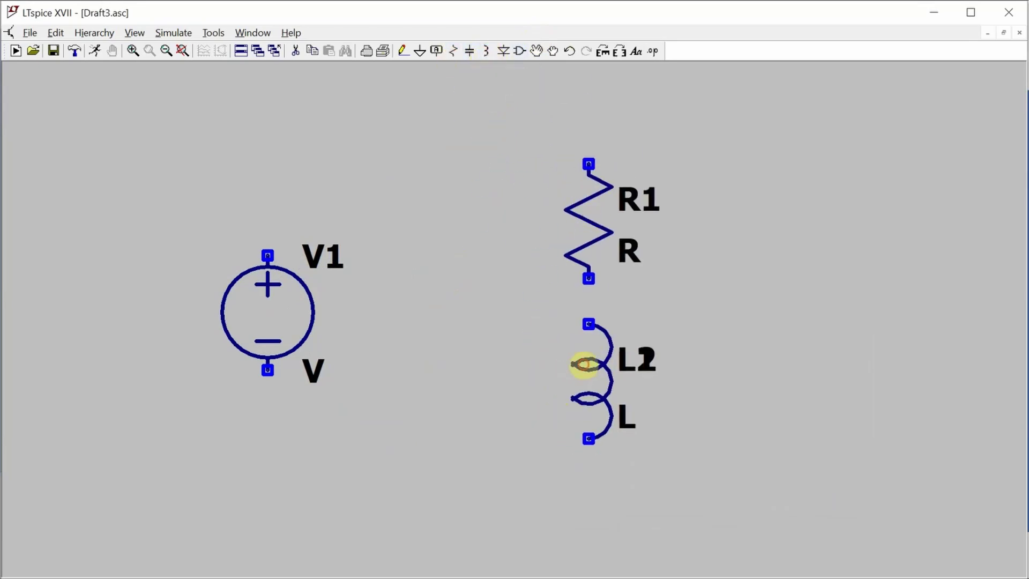
key(Escape)
Wire V1, R1 and L1 into a closed loop and add a ground below V1
key(F3)
click(266, 255)
click(267, 118)
click(589, 278)
click(588, 323)
click(589, 438)
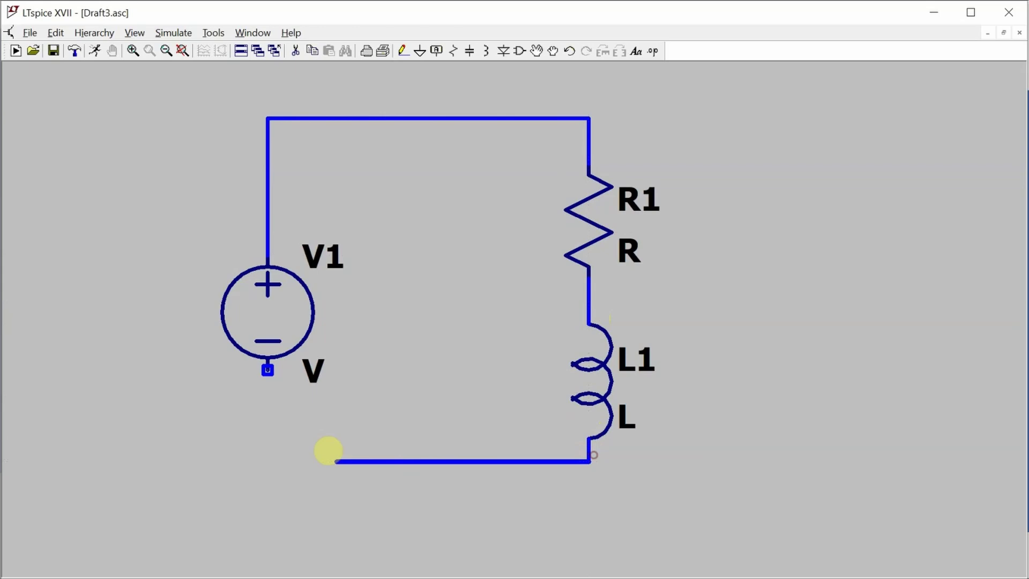
click(267, 461)
click(266, 369)
key(g)
click(264, 493)
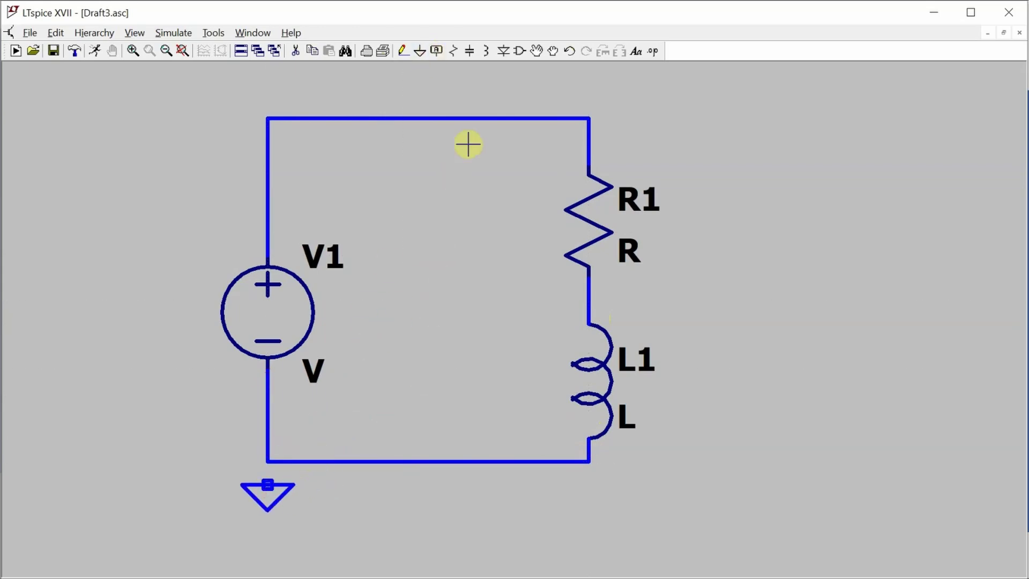
click(403, 51)
Connect the ground to the loop, then set R1 to 5 and L1 to 10m
click(266, 461)
click(266, 482)
right_click(617, 266)
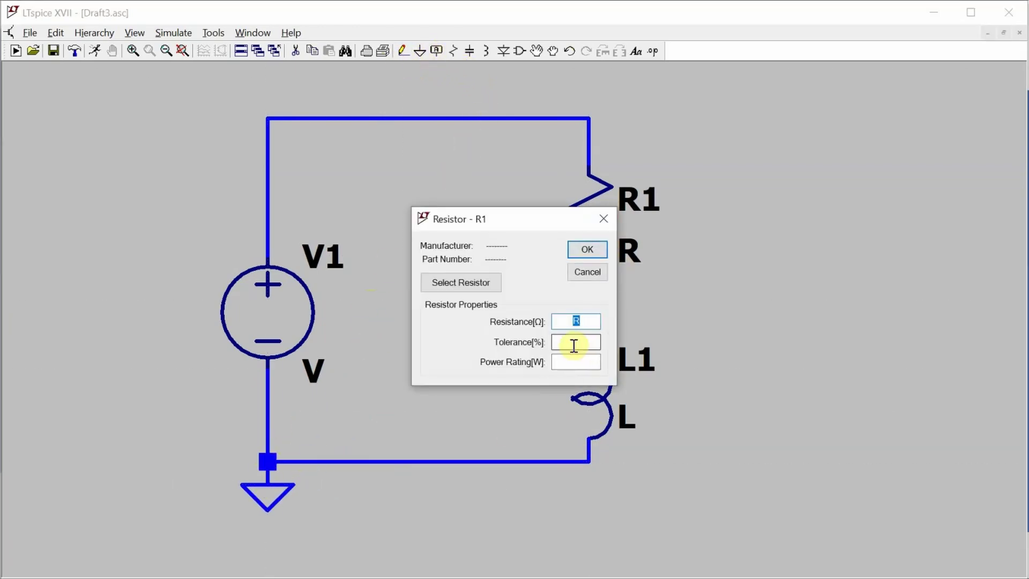
text(5)
key(Return)
right_click(592, 371)
text(10m)
key(Return)
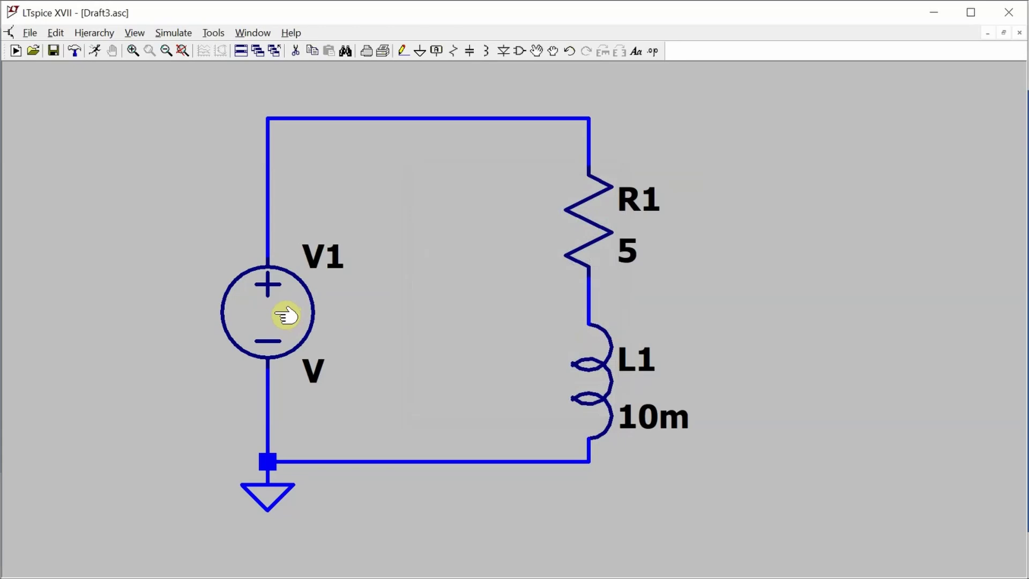
Enter an AC amplitude of 10 in V1's advanced source settings
right_click(282, 311)
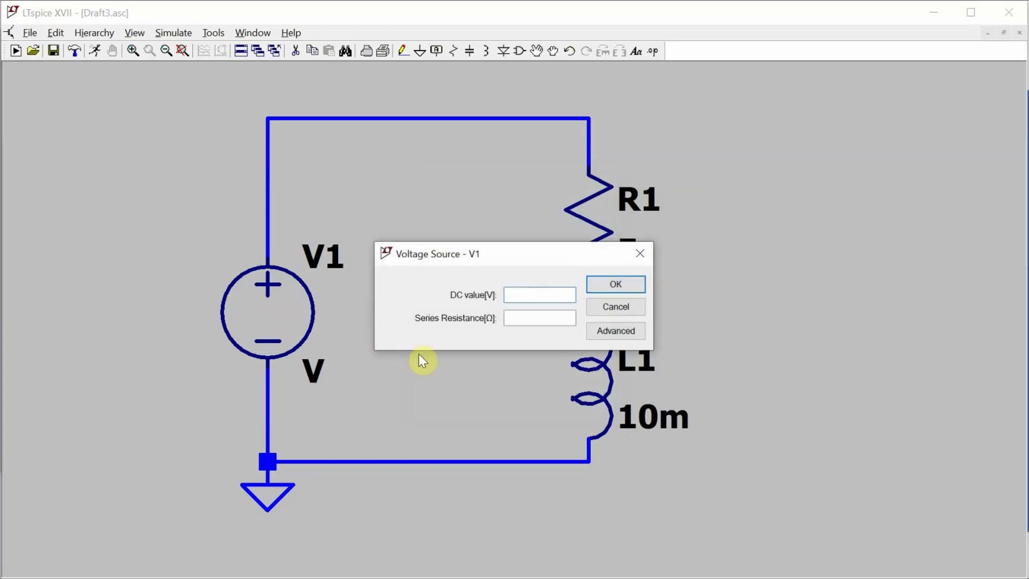
click(615, 331)
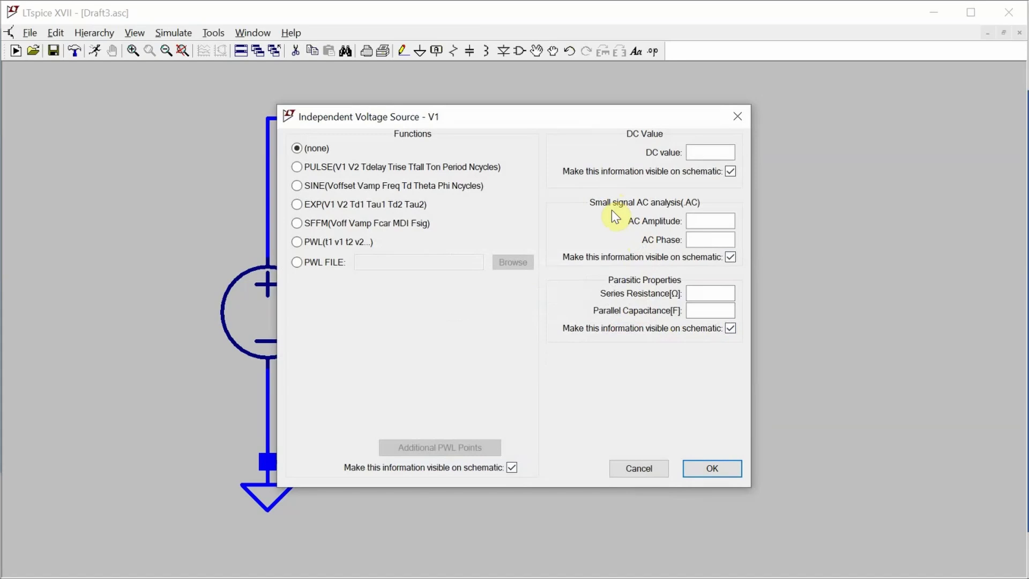
click(706, 222)
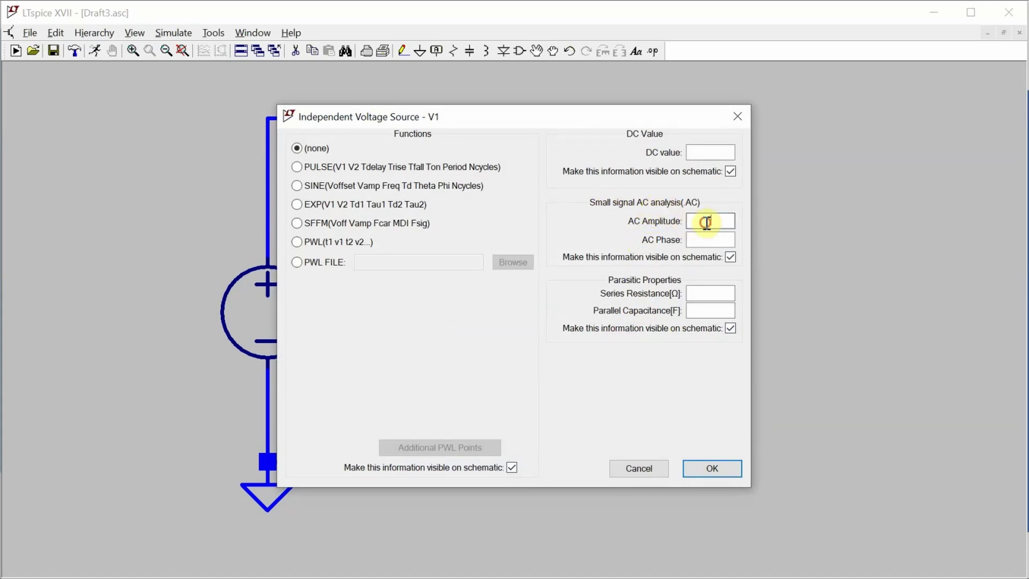
text(10)
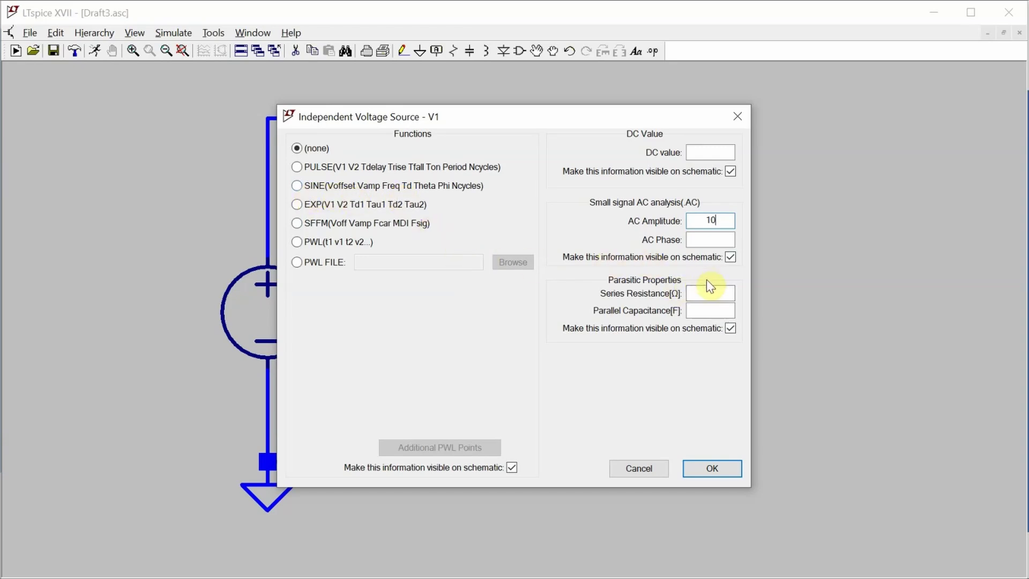
Apply V1's AC amplitude of 10 and place an .ac directive below the circuit
click(712, 468)
key(s)
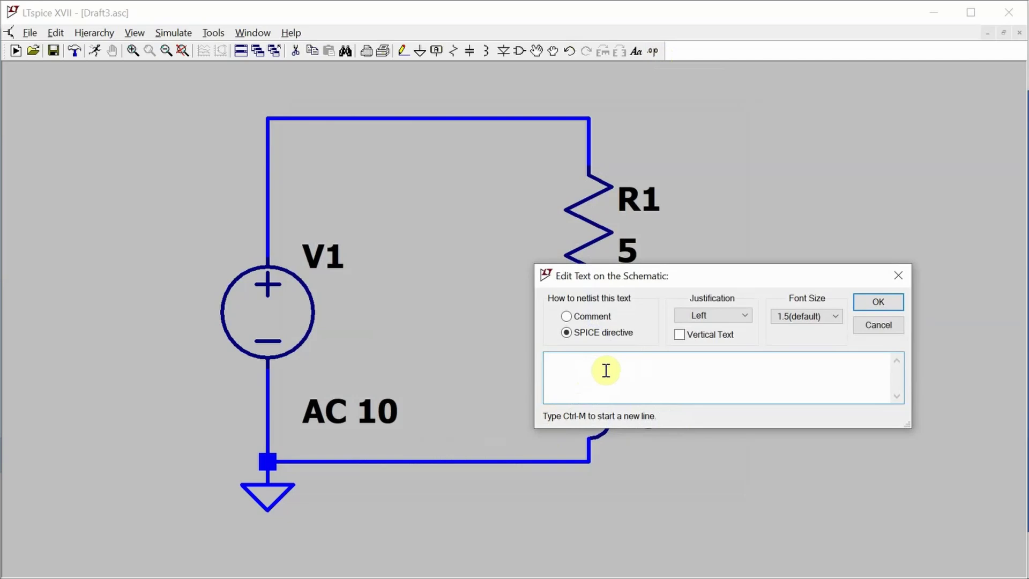
text(.ac)
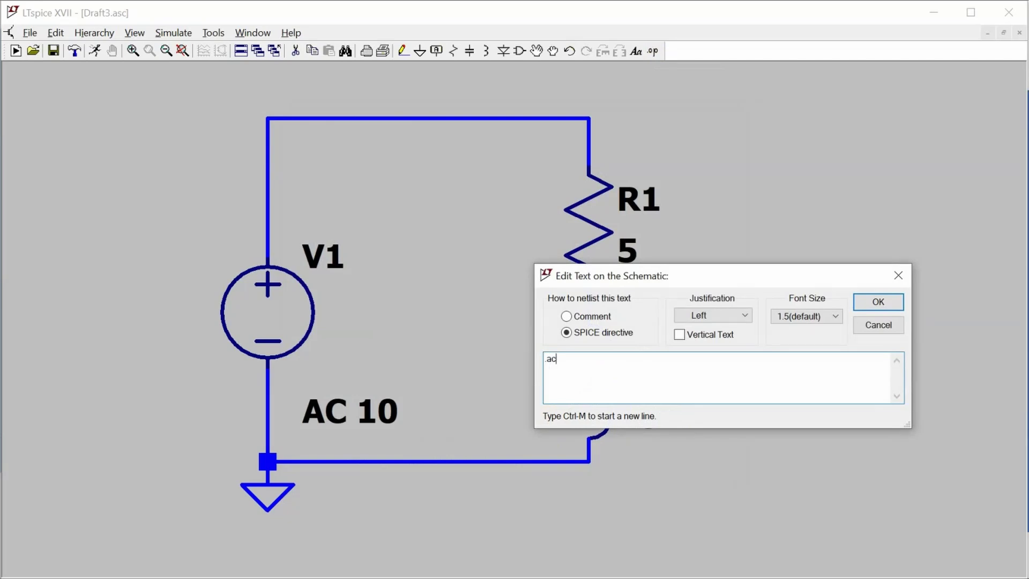
key(Return)
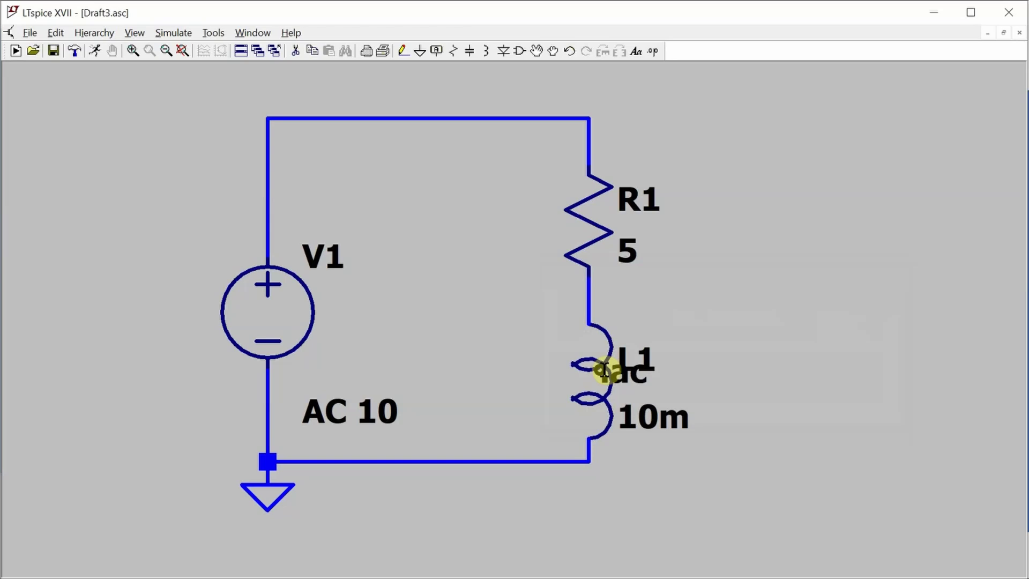
click(387, 499)
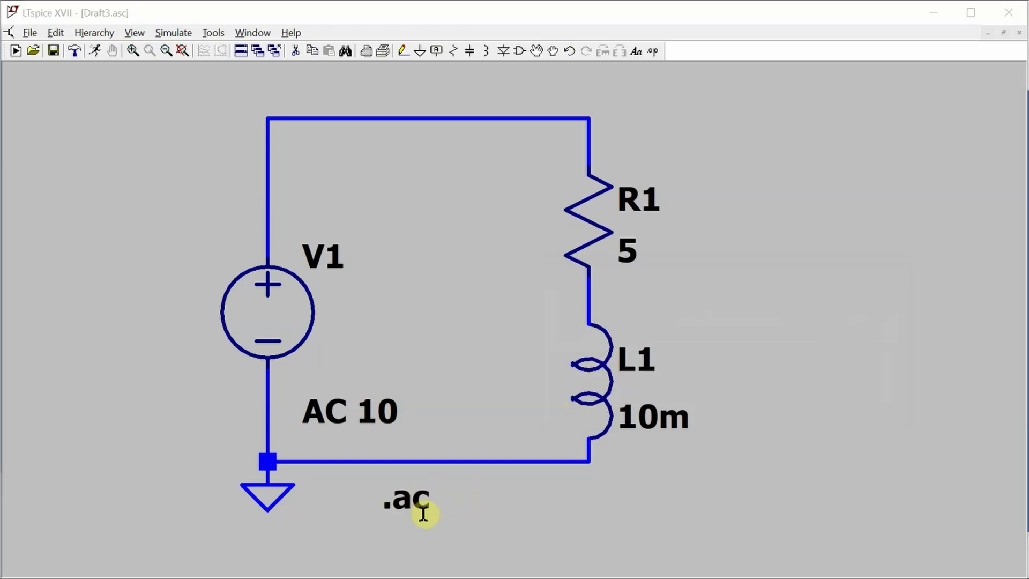
Configure the .ac directive as a linear sweep of 1 point from 60 to 60
right_click(422, 504)
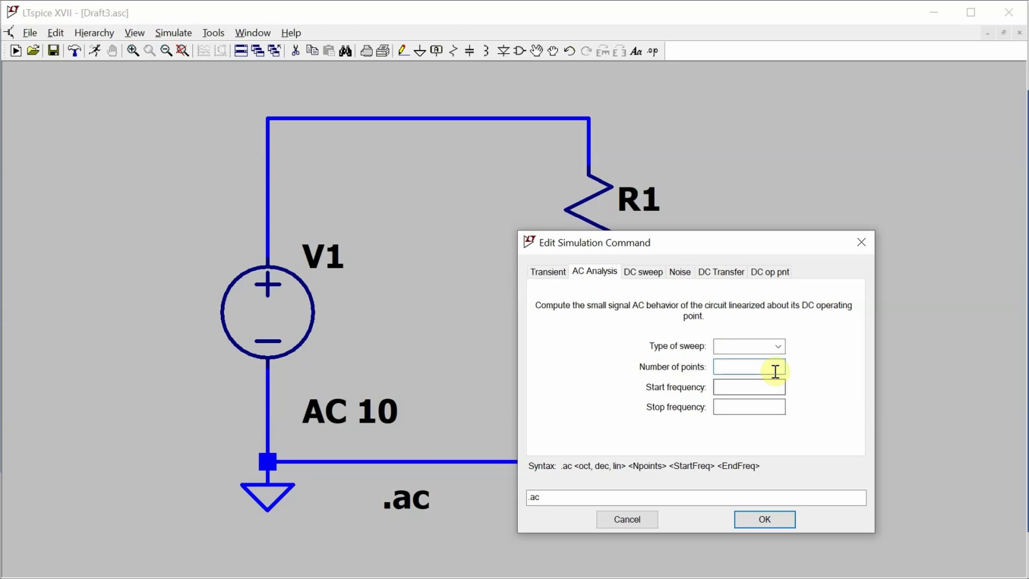
click(779, 347)
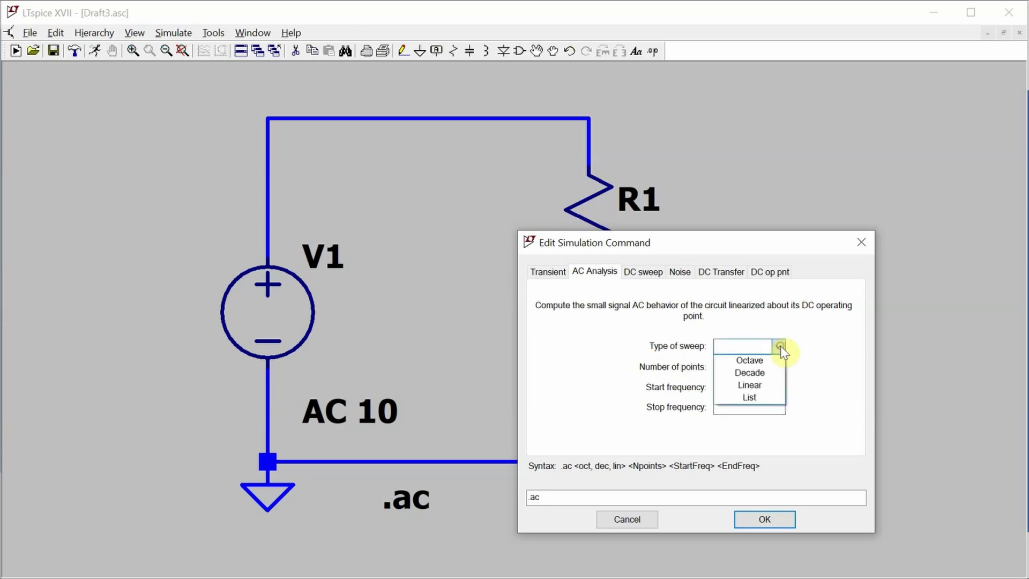
click(754, 386)
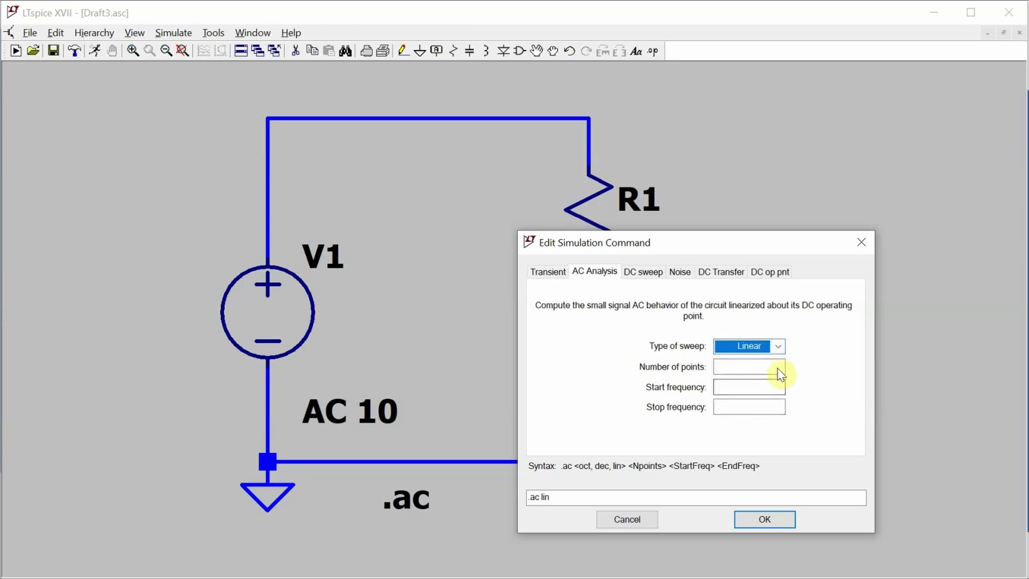
click(760, 368)
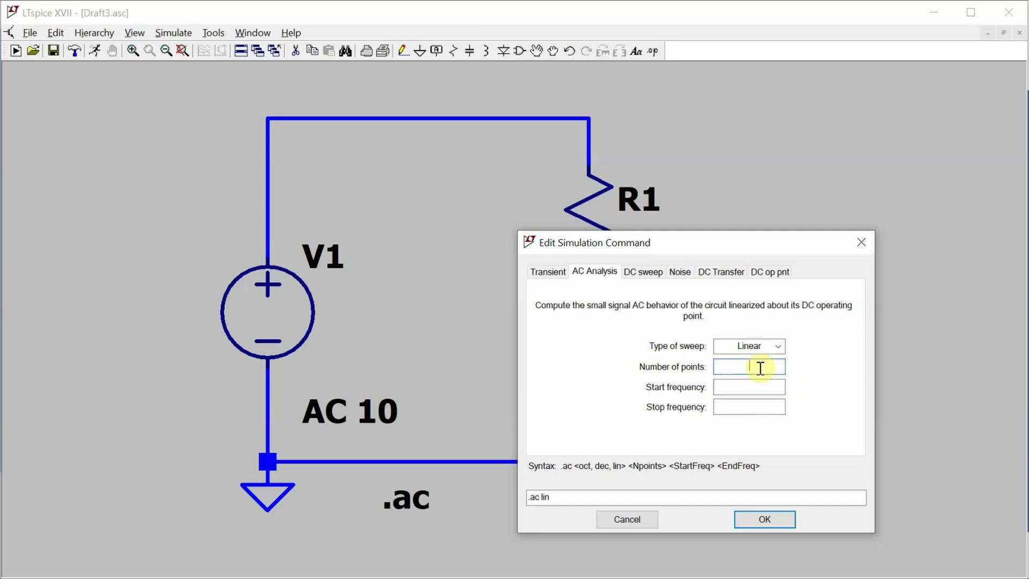
click(751, 387)
text(60)
click(752, 406)
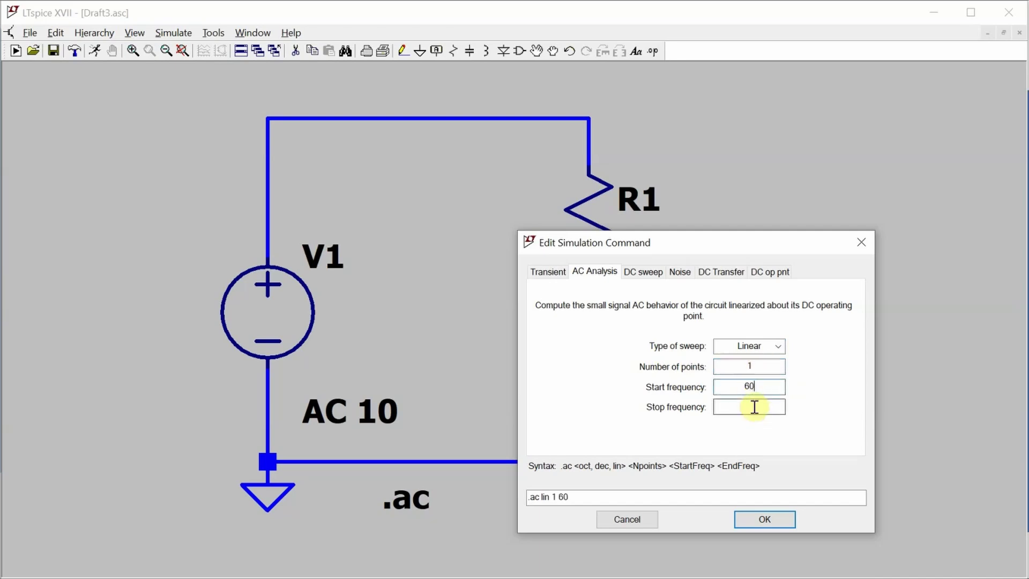
text(60)
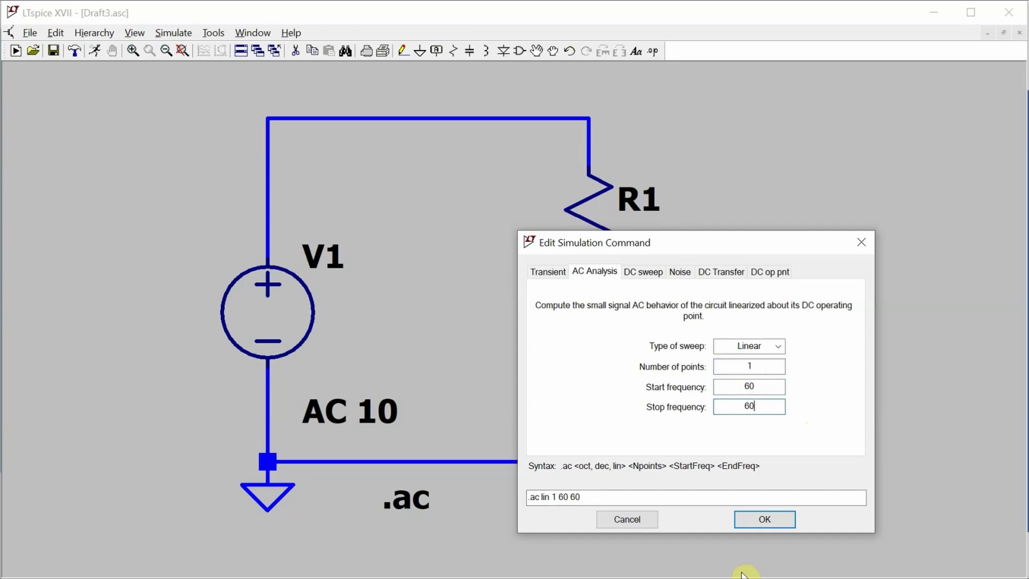
Apply the .ac settings and label the top wire's net Vs
click(766, 520)
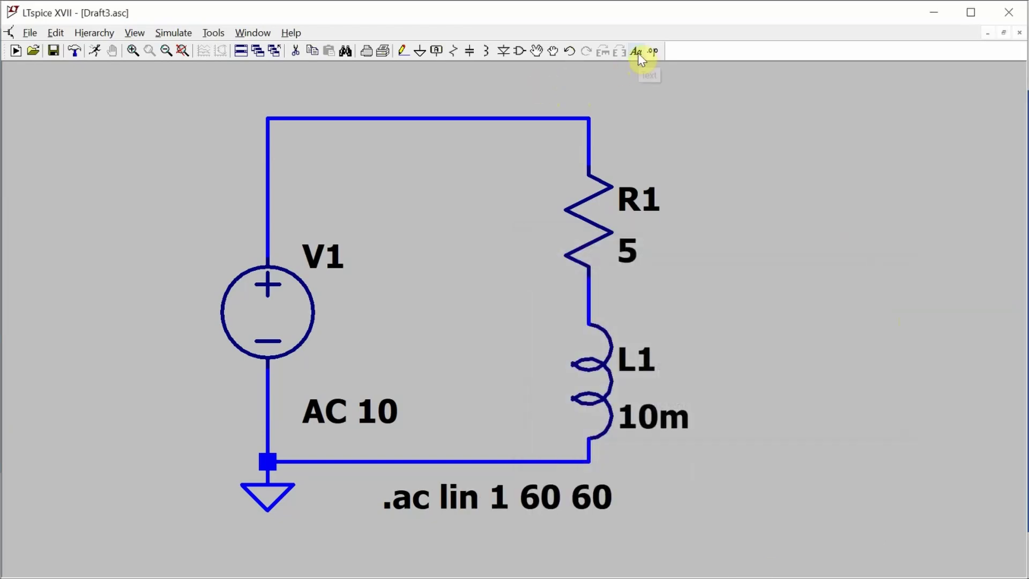
click(435, 51)
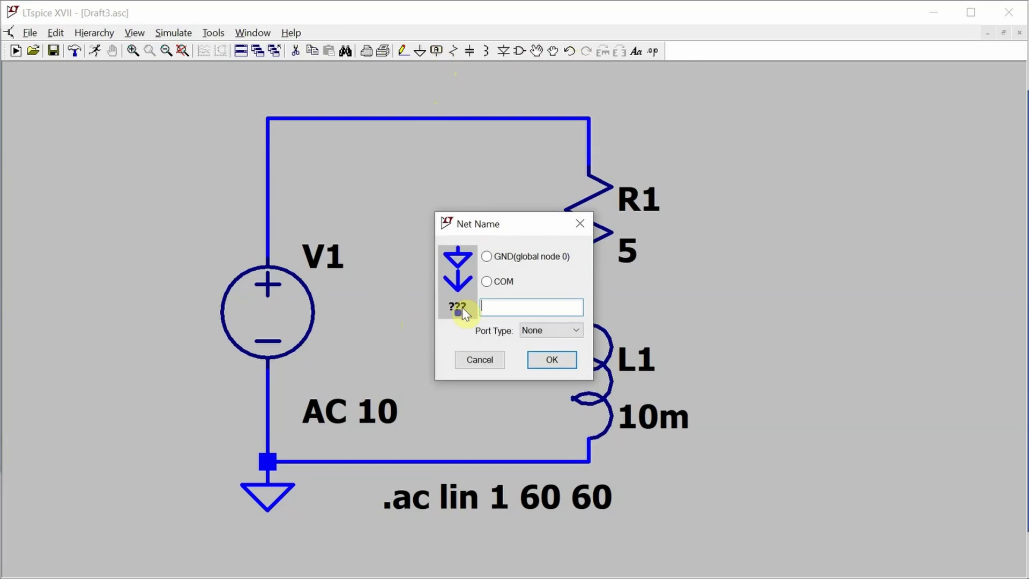
text(Vs)
key(Return)
click(431, 119)
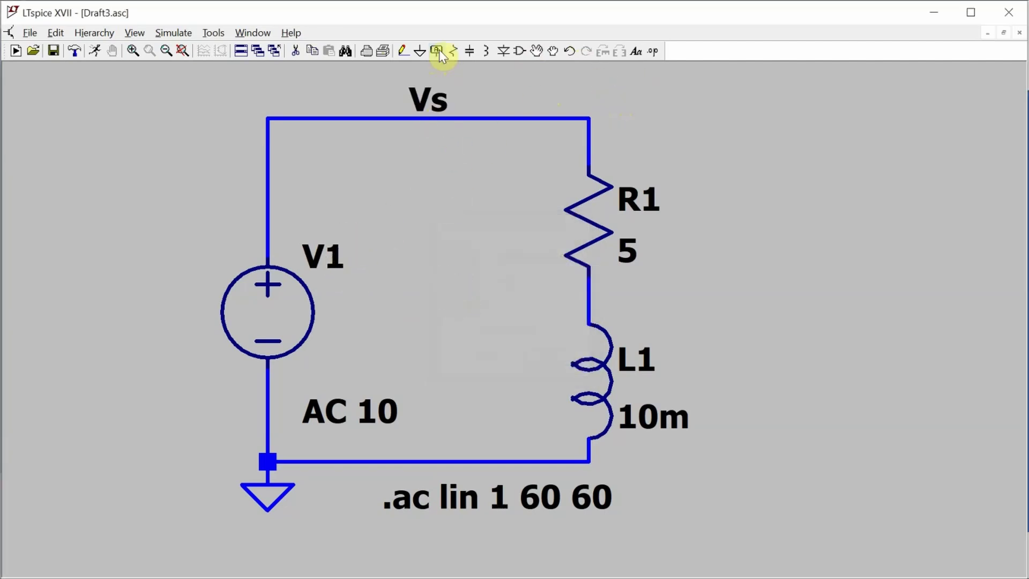
Label the node between R1 and L1 as VL
click(437, 52)
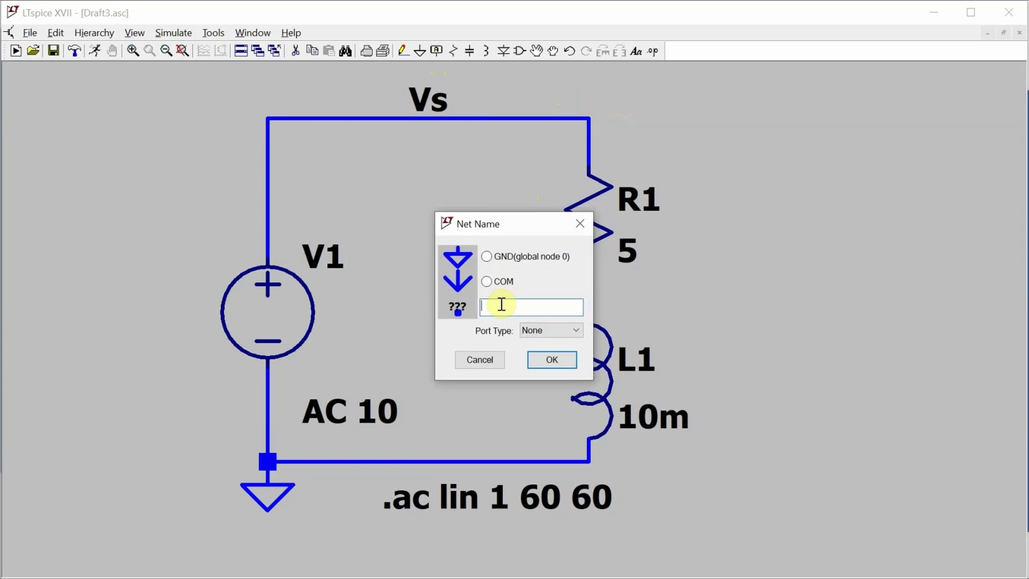
text(VL)
click(551, 360)
click(588, 296)
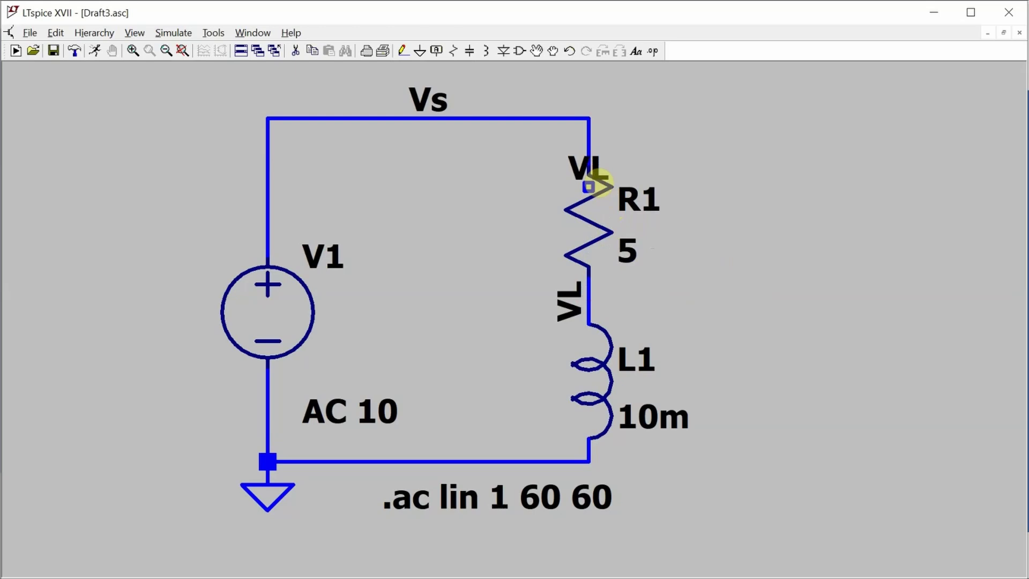
key(Escape)
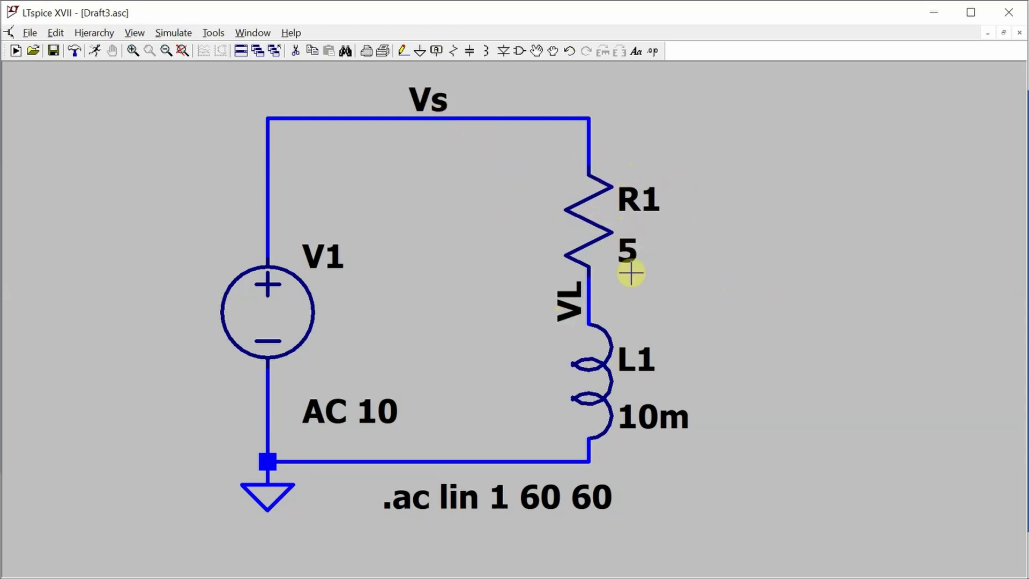
Write the directive .print v(Vs) v(VL) v(Vs-VL) i(R1) in the directive editor
click(652, 51)
drag(730, 277, 804, 205)
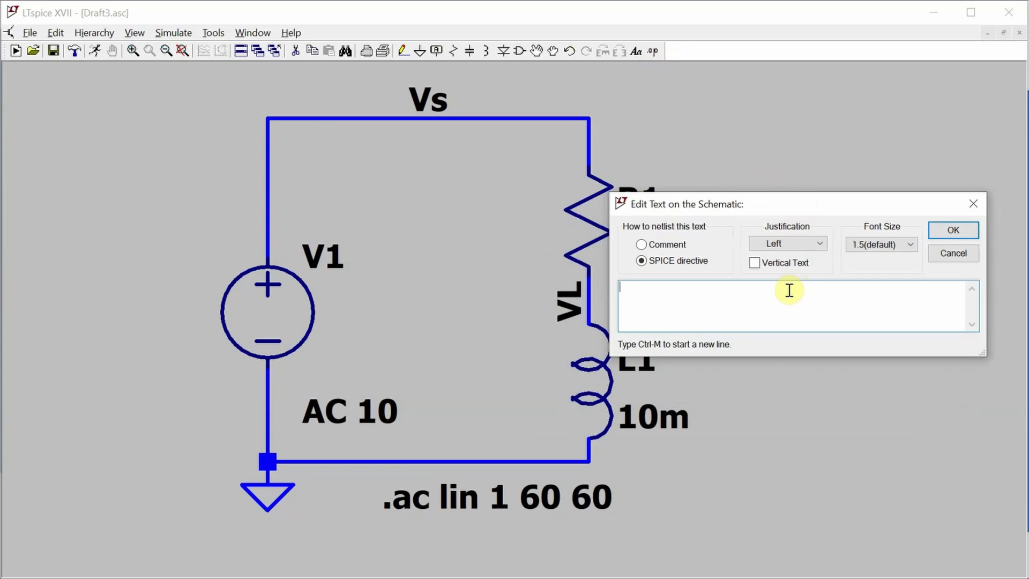
text(.print v(Vs) v(VL) v(v)
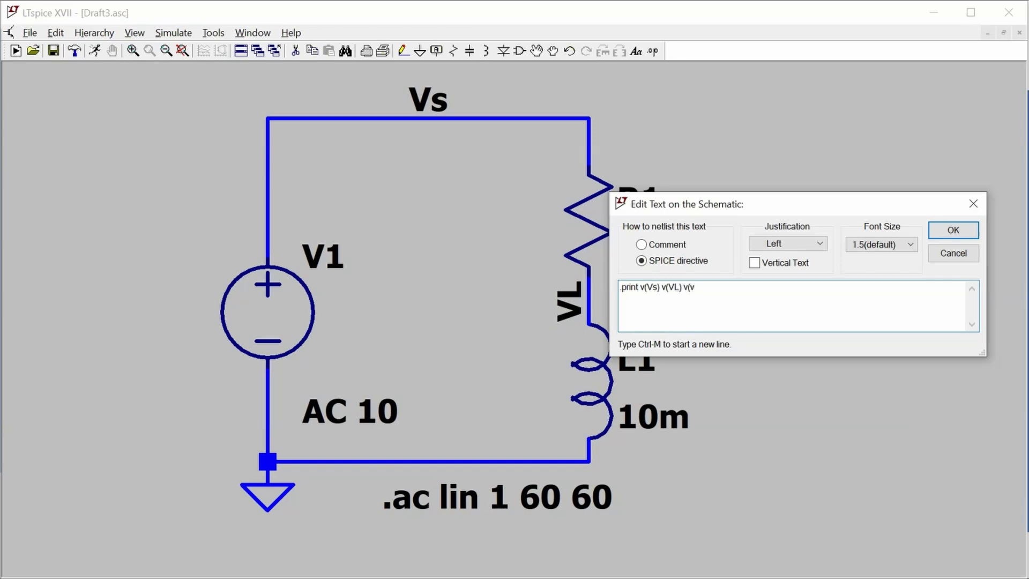
text(s-V)
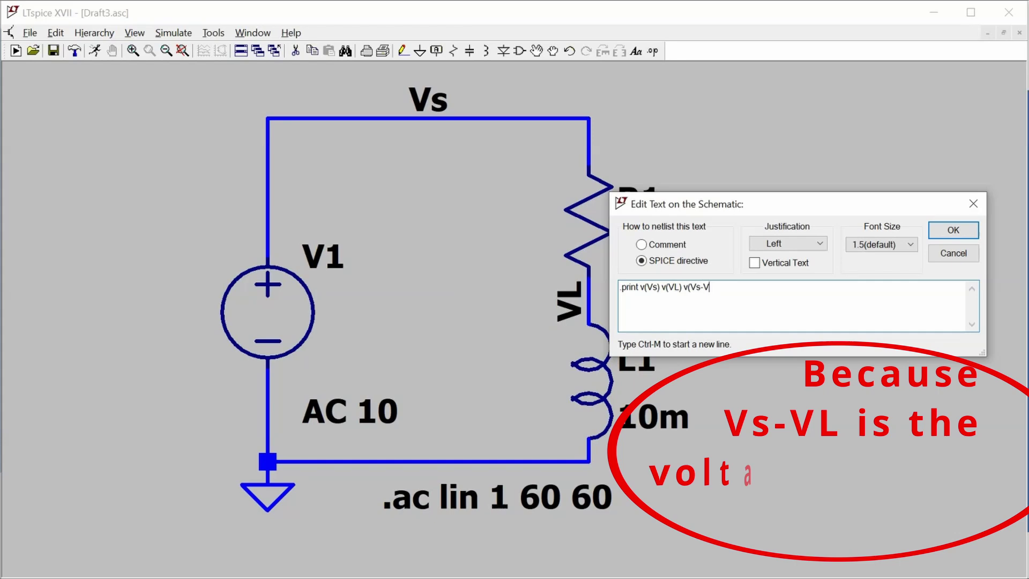
text(L) i)
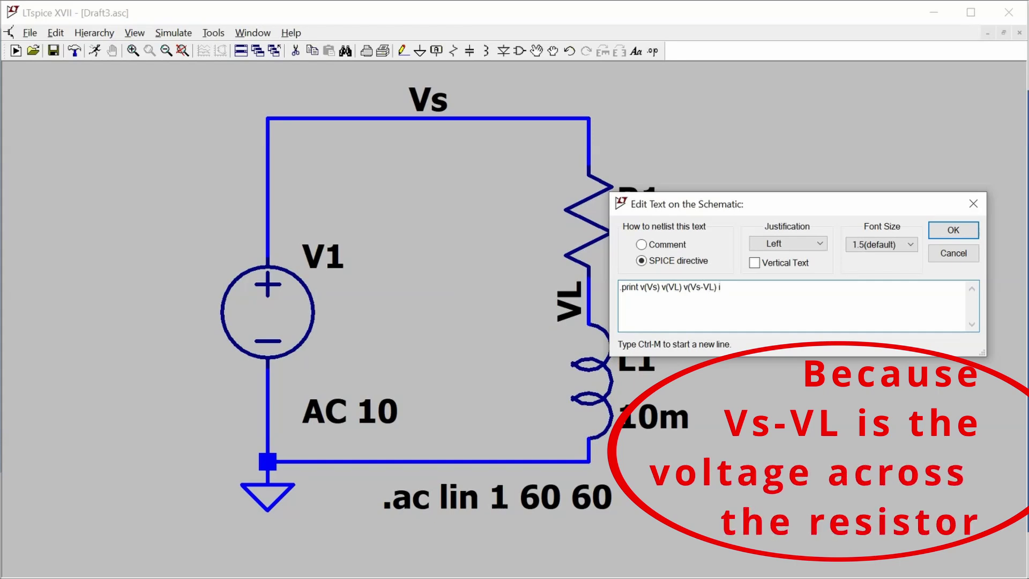
text((R1))
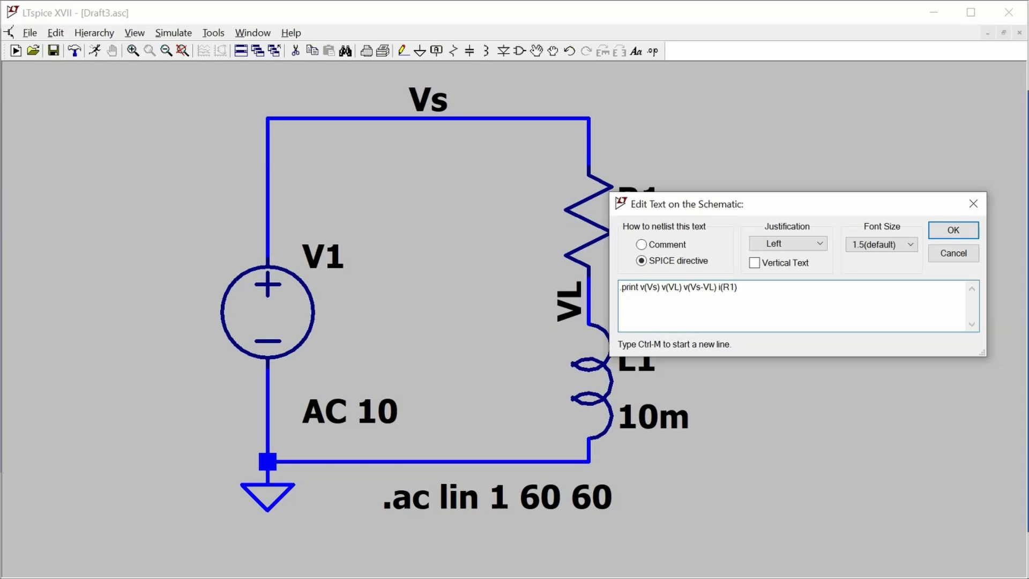
click(953, 229)
Place the .print line below .ac, run the simulation and review the 60 Hz output
click(384, 543)
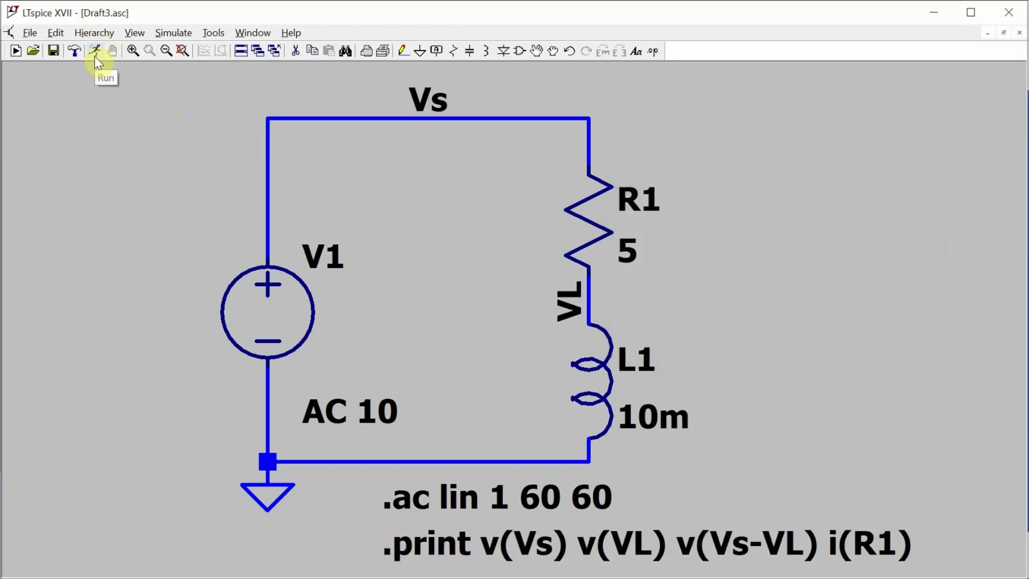
click(96, 54)
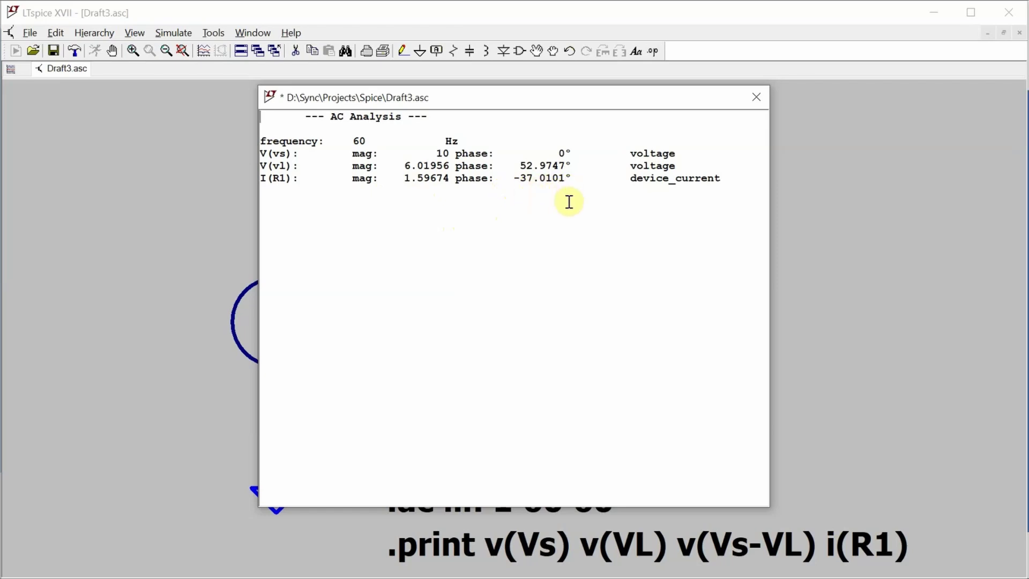
drag(553, 102, 401, 64)
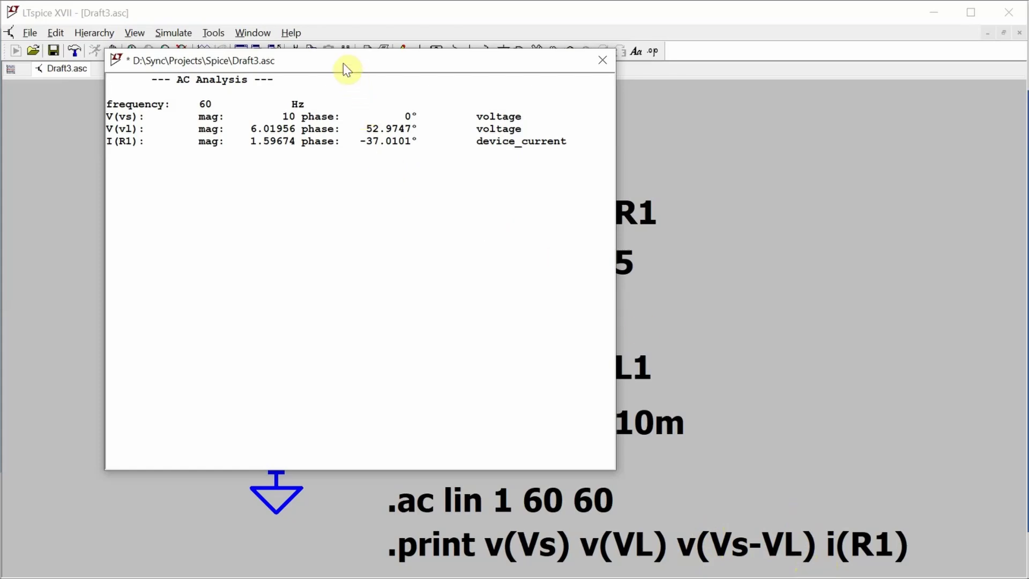
drag(345, 69, 878, 97)
click(551, 456)
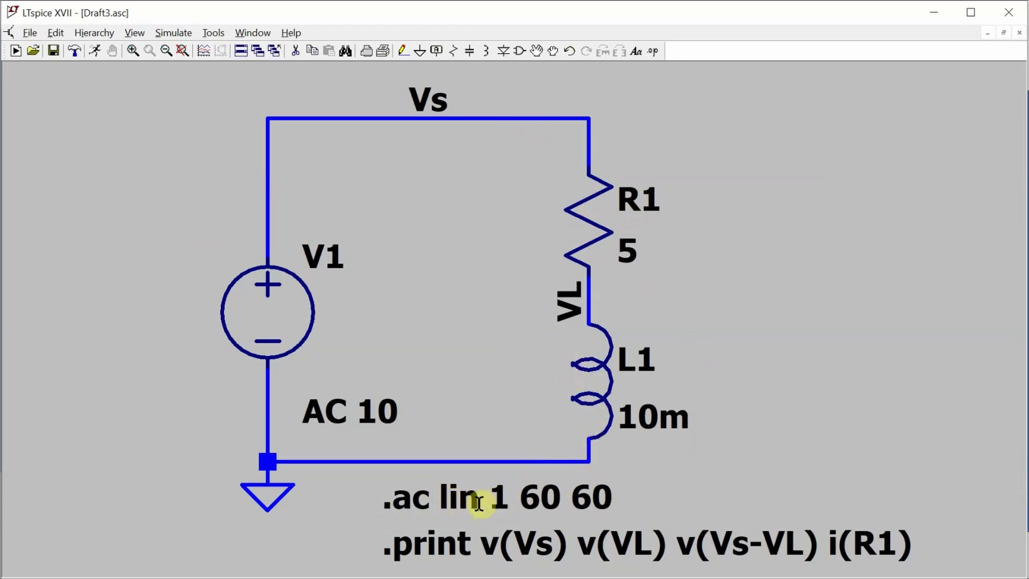
Change the sweep to .ac lin 10 60 600: 10 points, stop frequency 600
right_click(558, 501)
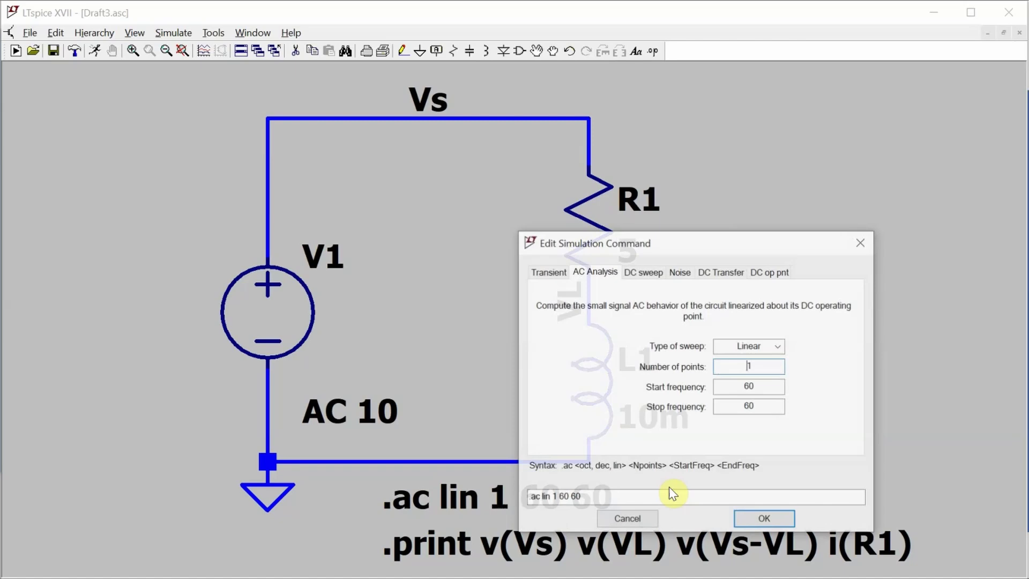
click(770, 364)
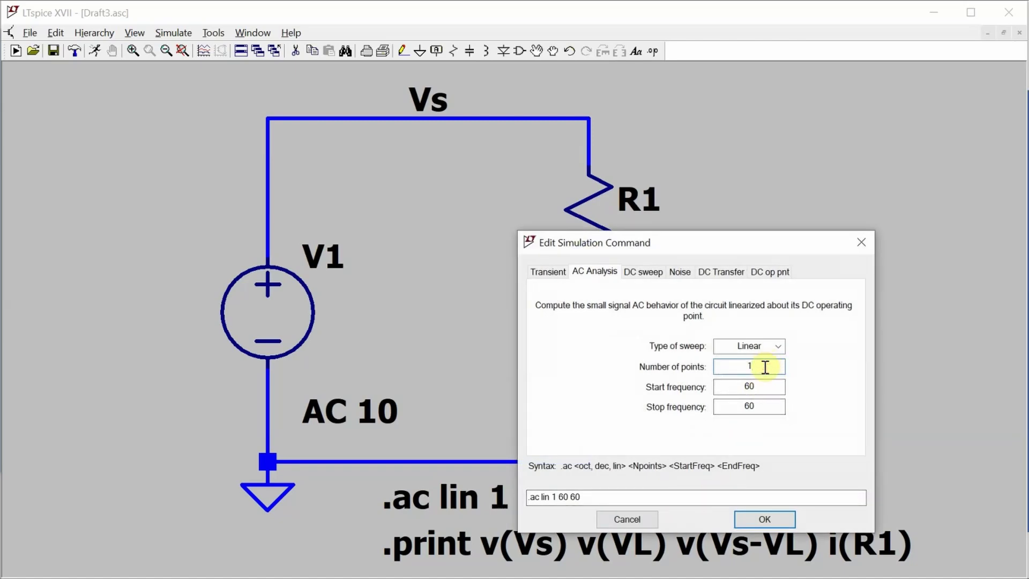
text(0)
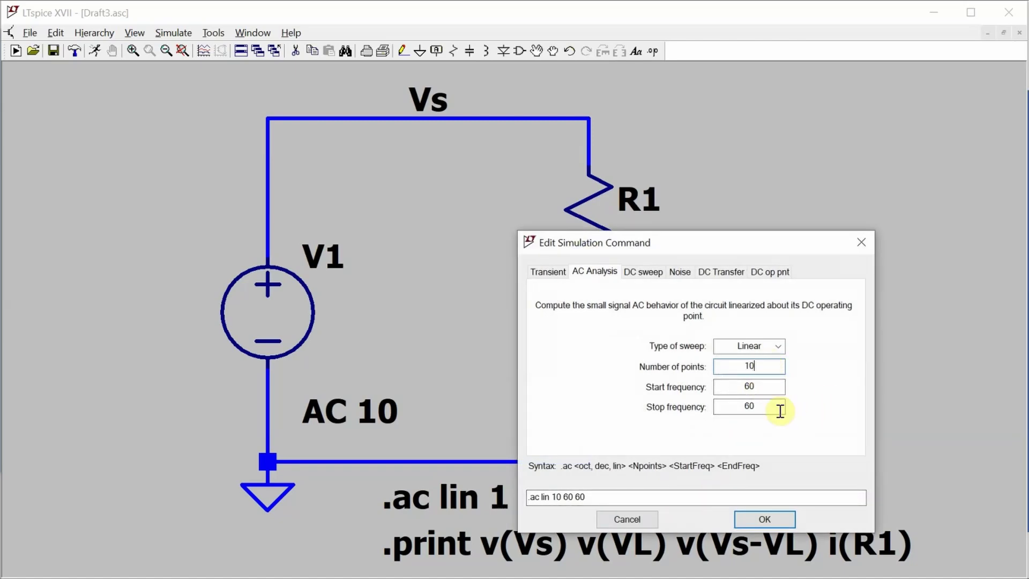
click(770, 407)
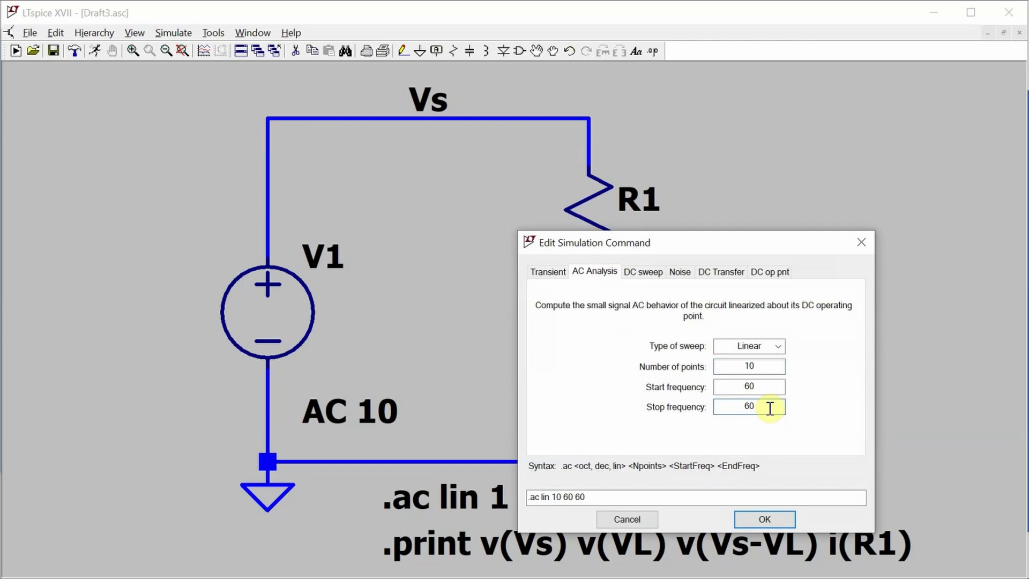
text(0)
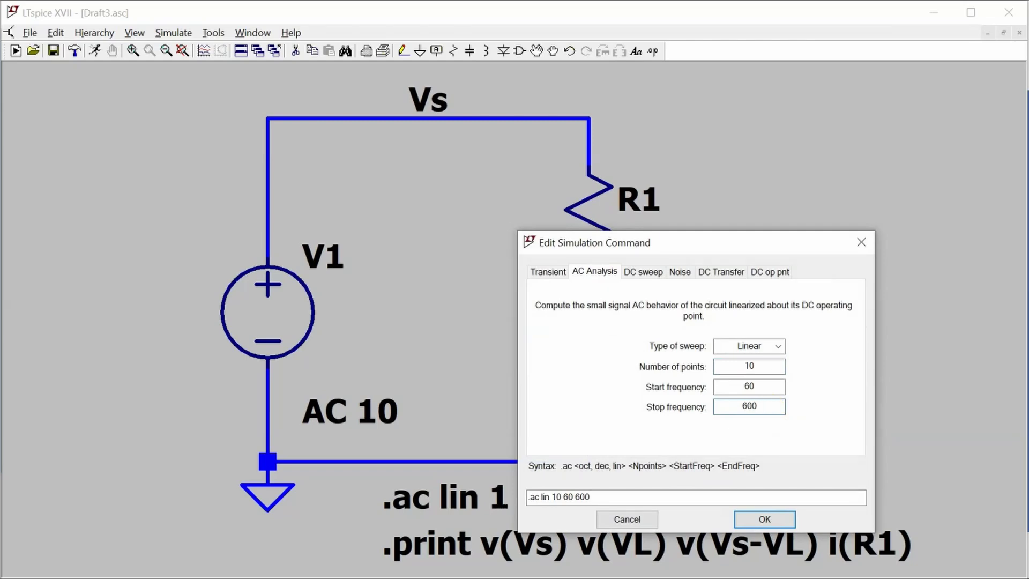
click(766, 518)
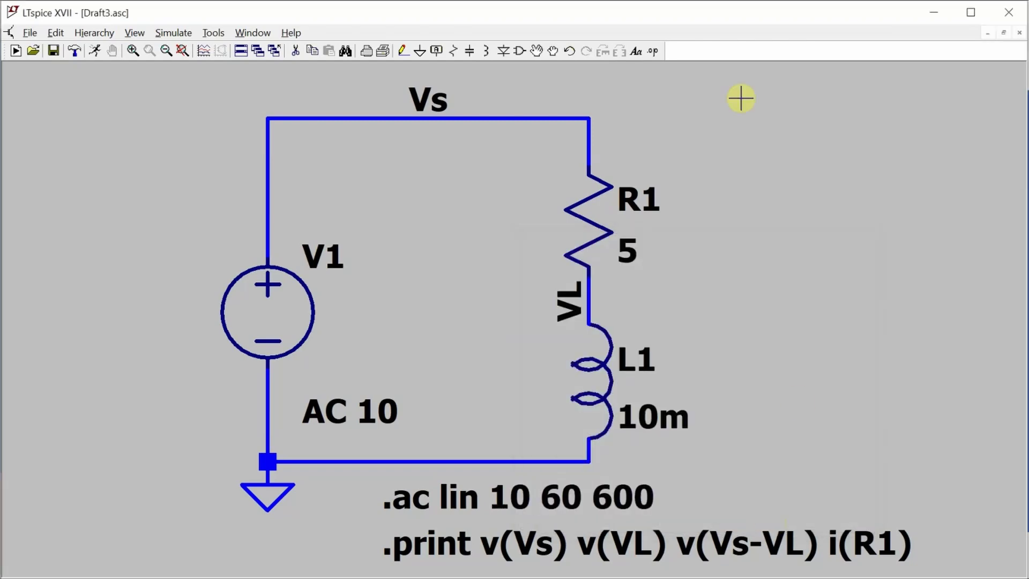
Run the 60–600 Hz sweep and replace the probed V(vs) trace with v(Vs)-v(vl)
click(95, 51)
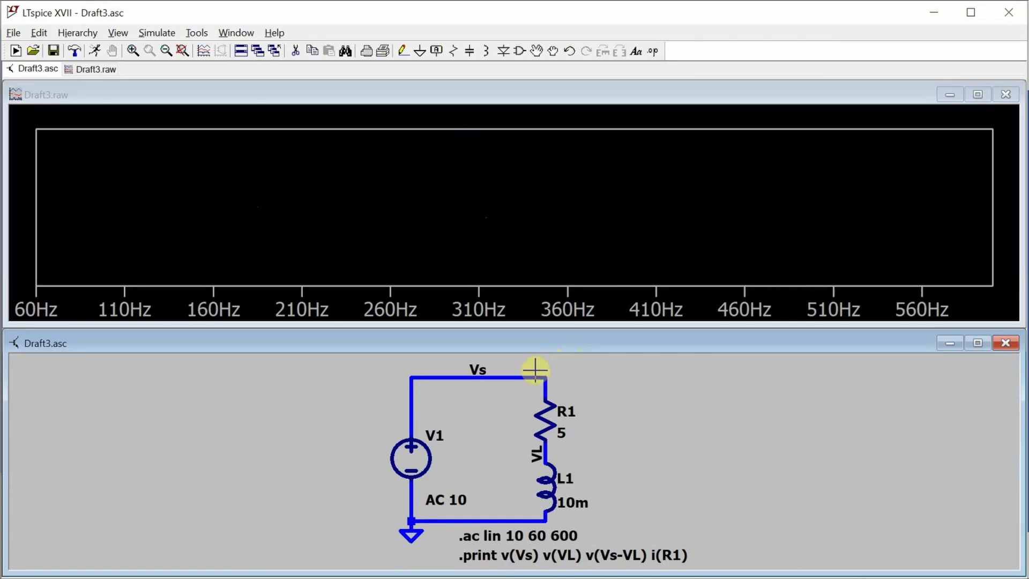
click(529, 376)
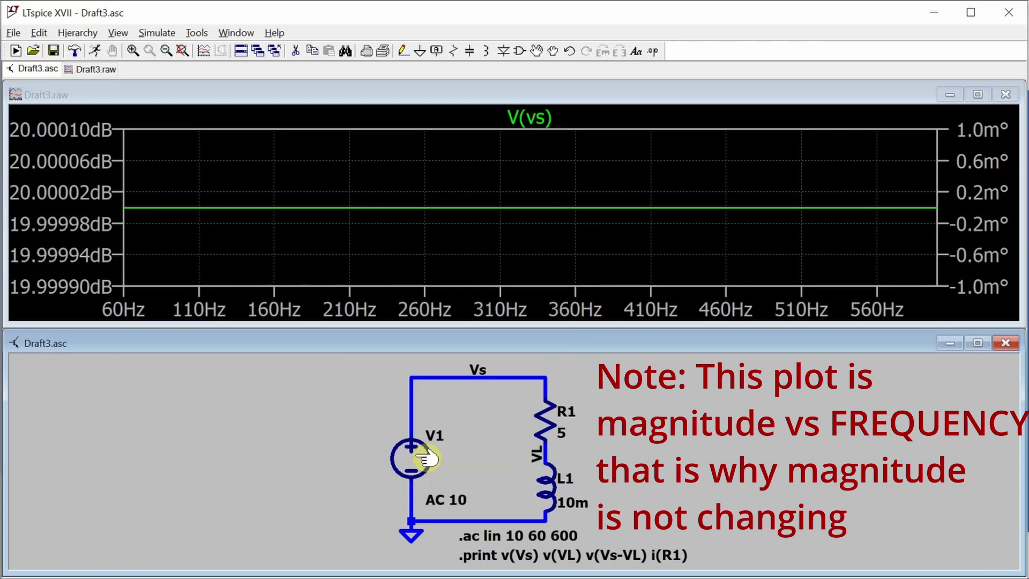
key(Delete)
click(392, 207)
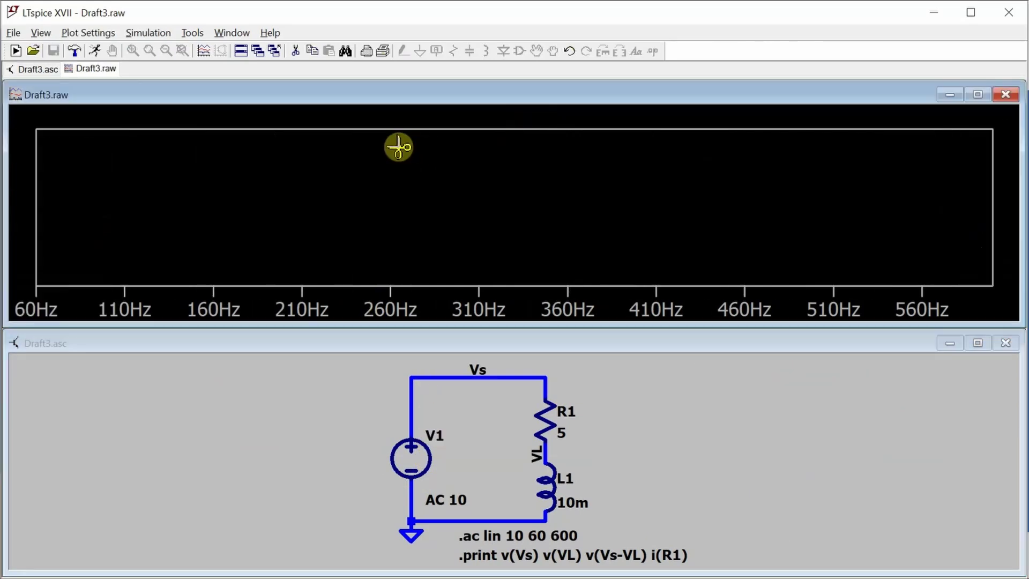
right_click(398, 150)
click(455, 208)
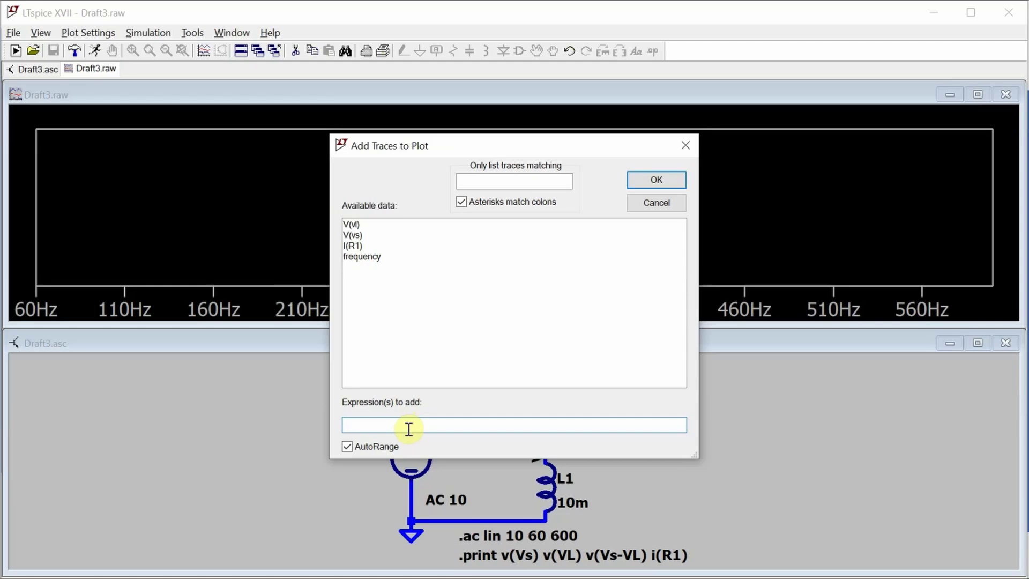
text(v(Vs)-v(vl))
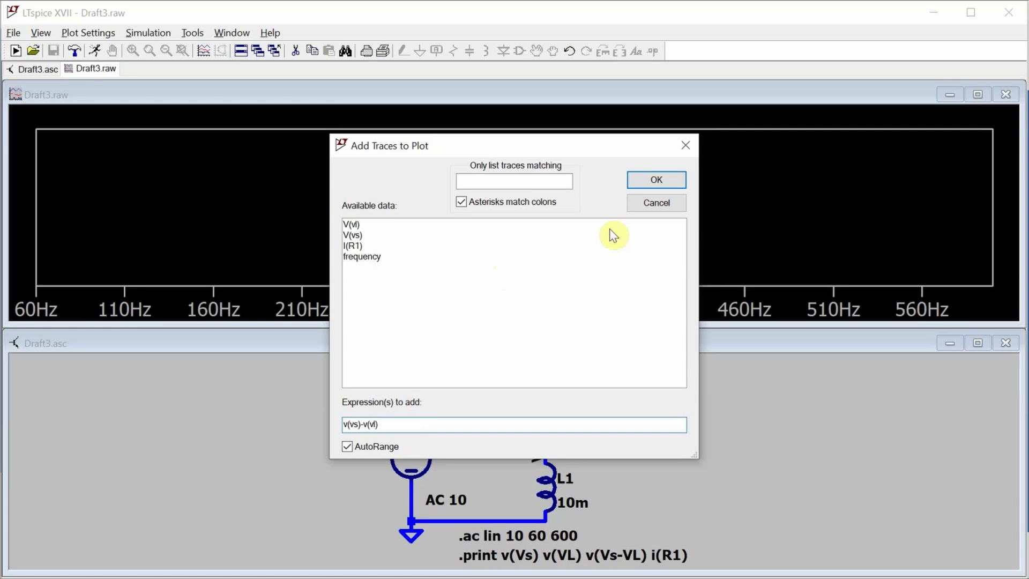
click(657, 180)
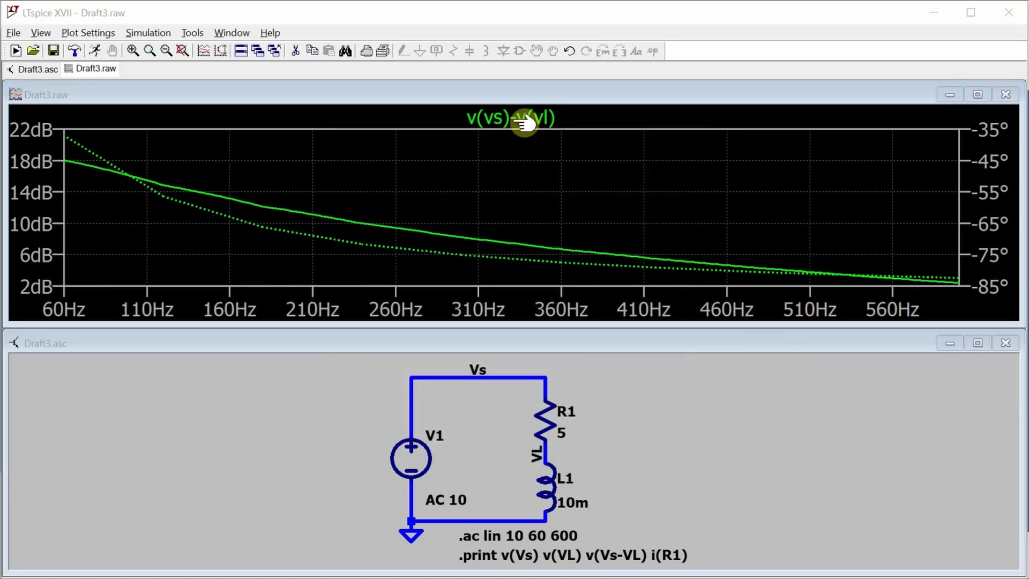
Move a cursor on v(vs)-v(vl) to 60 Hz, reading 18.044077 dB and -37.010137°
click(521, 118)
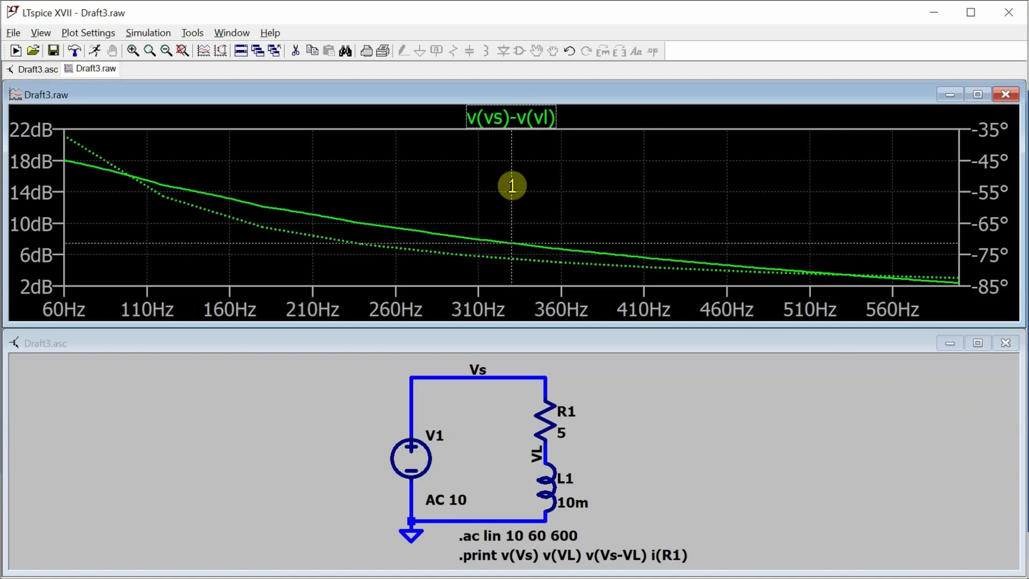
mouse_move(512, 186)
mouse_down()
mouse_move(175, 172)
mouse_move(63, 184)
mouse_up()
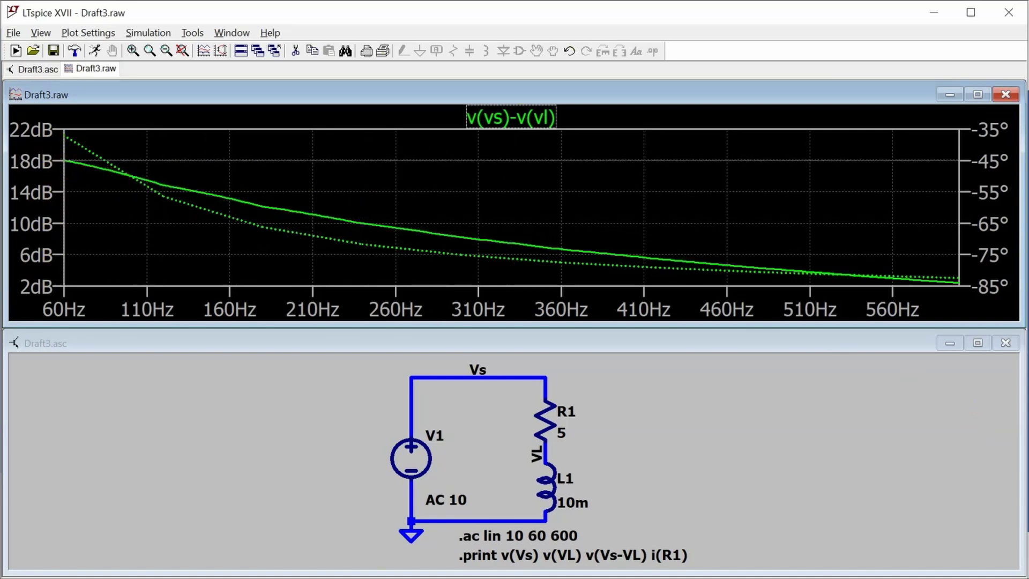
drag(825, 253, 815, 262)
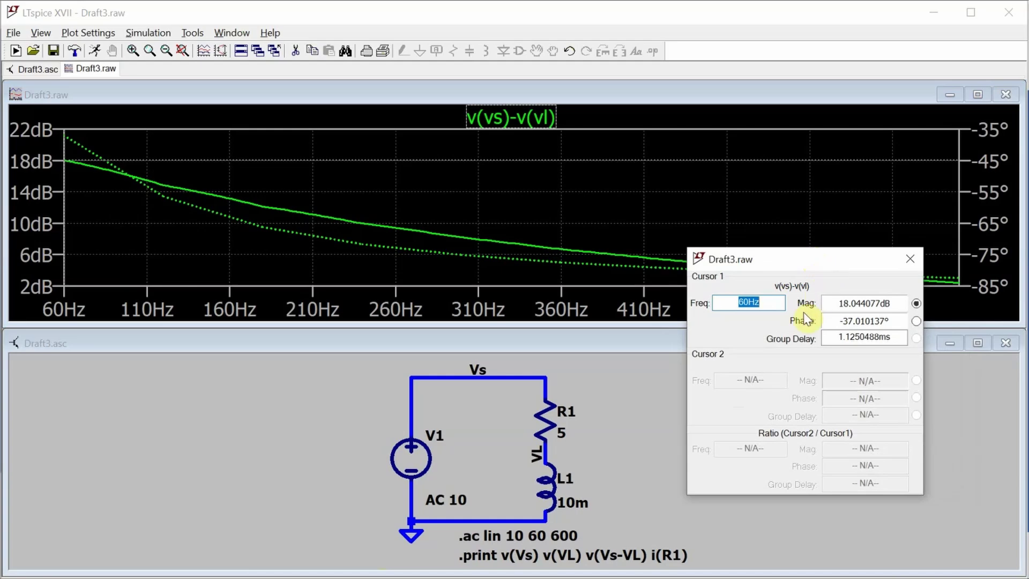